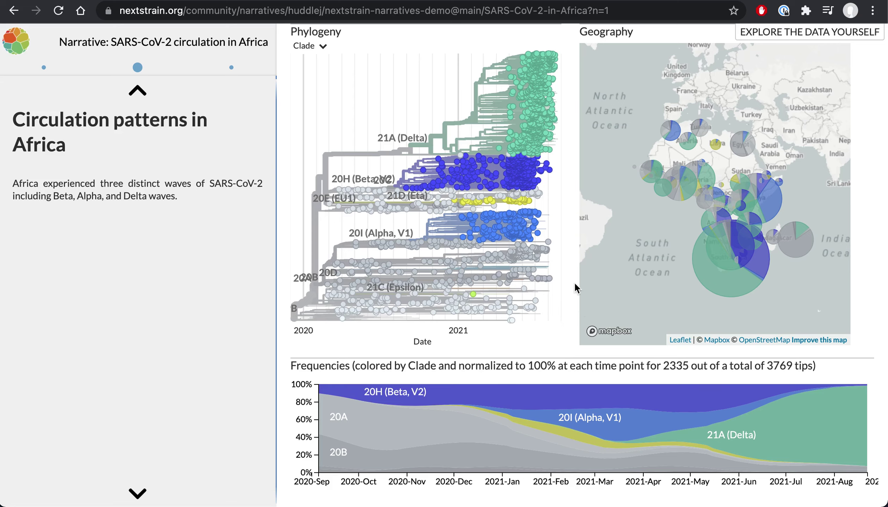
- Switch to the GitHub page of nextstrain-narratives-demo_SARS-CoV-2-in-Africa.md and open the file for editing
left_click(127, 0)
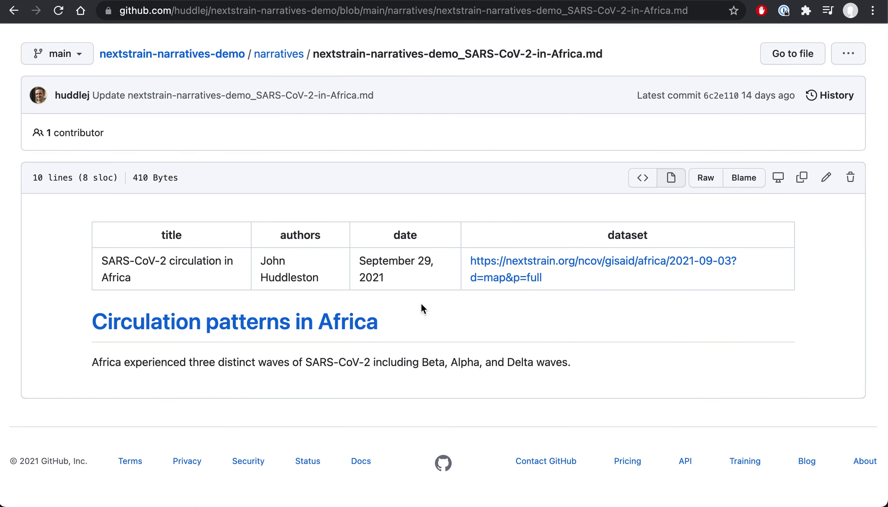
left_click(824, 180)
scroll(466, 387, "down", 4)
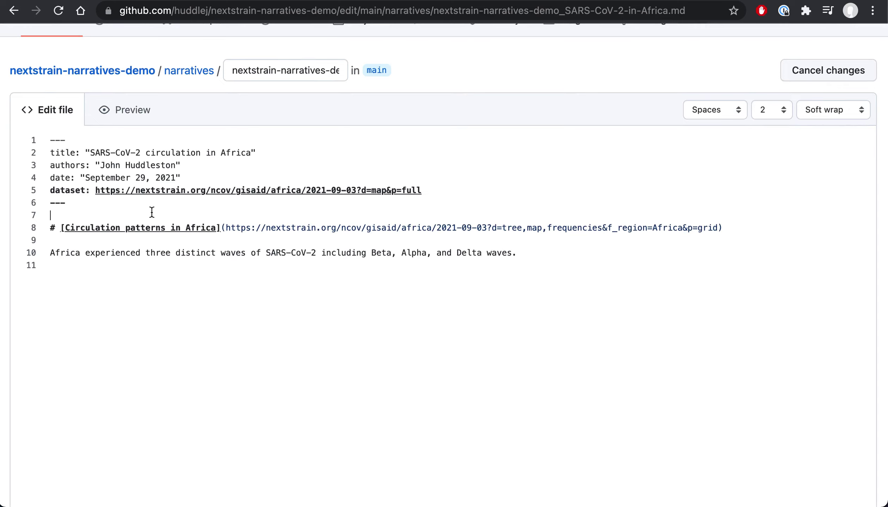
- Add a level-one heading link "Introduction to phylodynamics" with an empty URL above the "Circulation patterns in Africa" heading
key("Return")
key("Return")
key("Up")
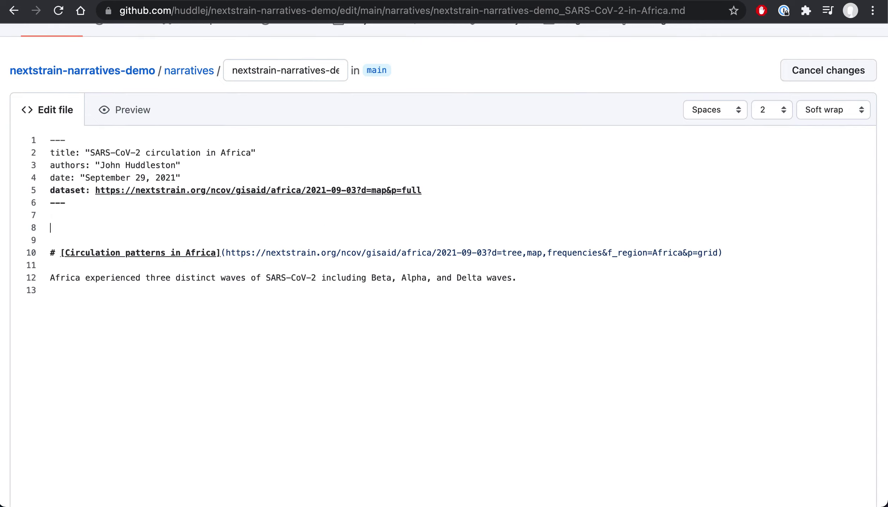
type("# []()")
key("Left")
type("Introduction to phylody")
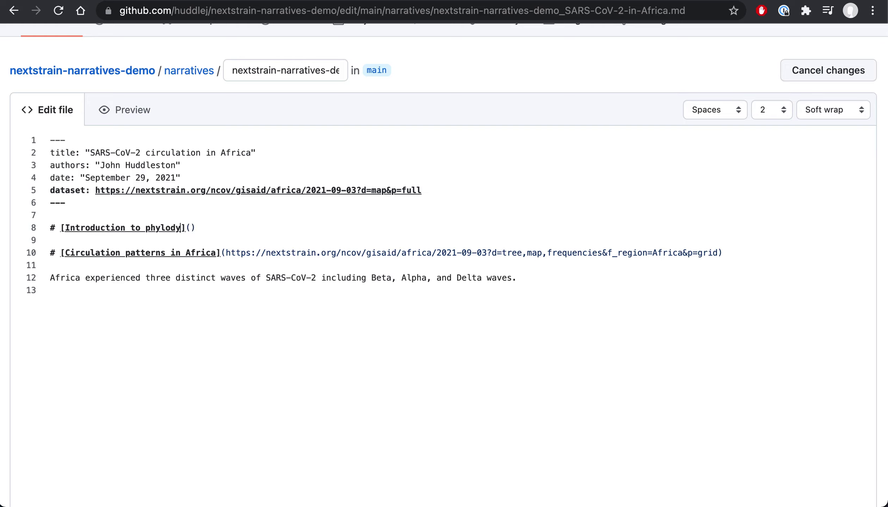
type("namics")
- Copy the dataset URL from the front matter into the empty link target of the "Introduction to phylodynamics" heading
left_click(443, 192)
left_click(97, 193, "shift")
key("super+c")
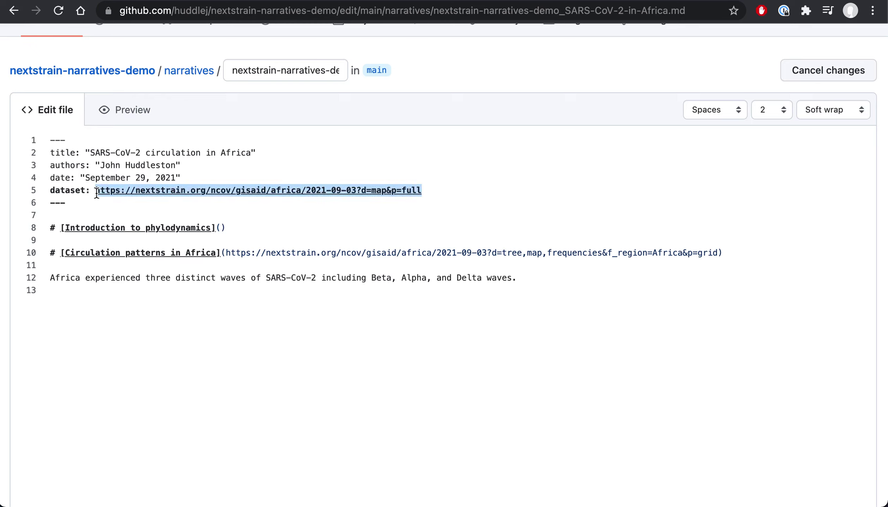
left_click(221, 228)
key("super+v")
key("Right")
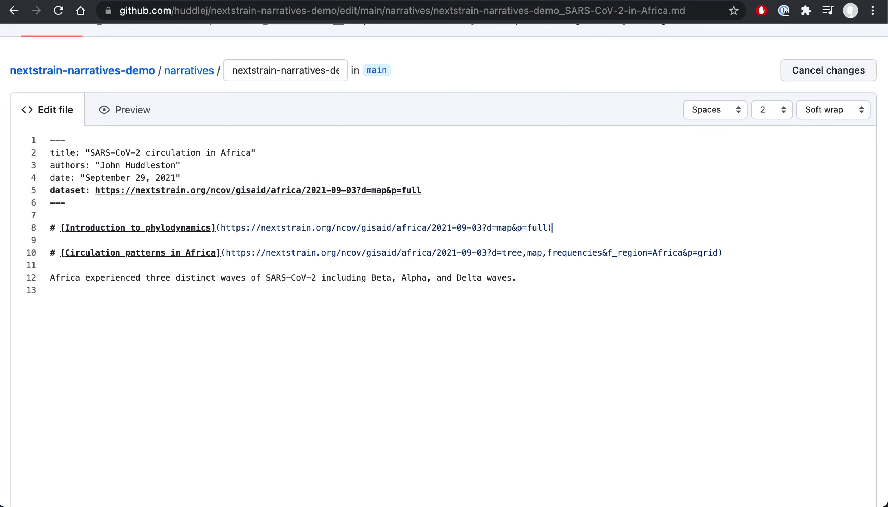
- Add the paragraph "Some content that will be displayed in the left-hand panel." beneath the "Introduction to phylodynamics" heading
key("Down")
key("Return")
key("Return")
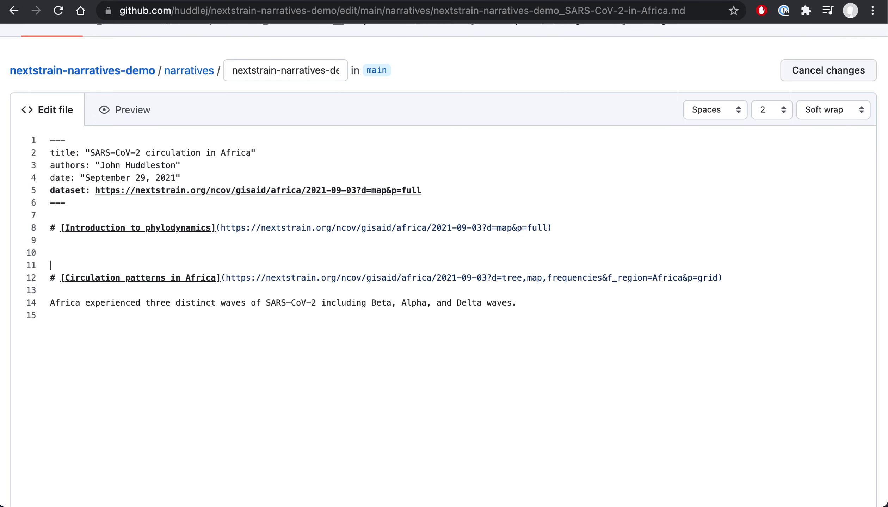
key("BackSpace")
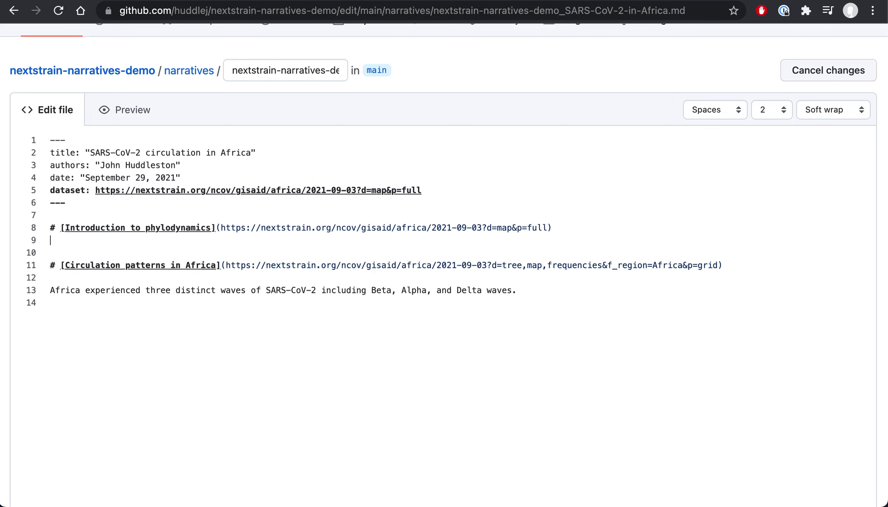
key("Return")
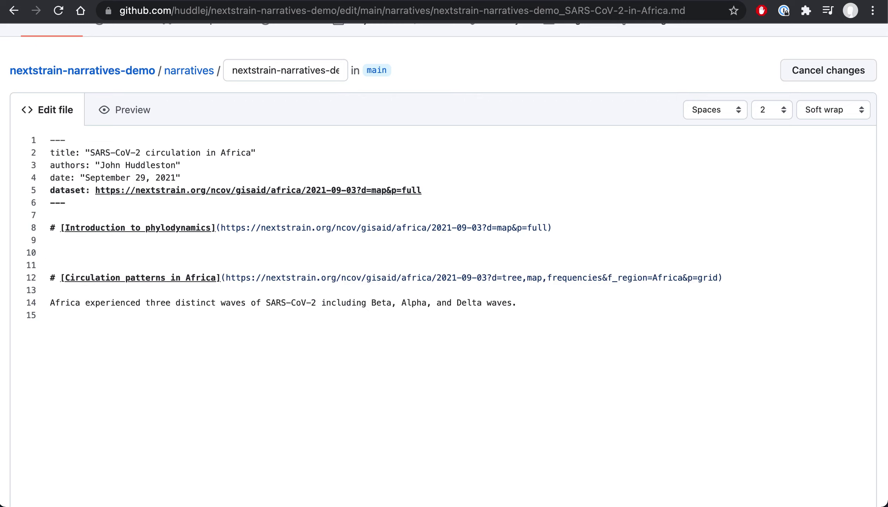
type("Some content that will be display")
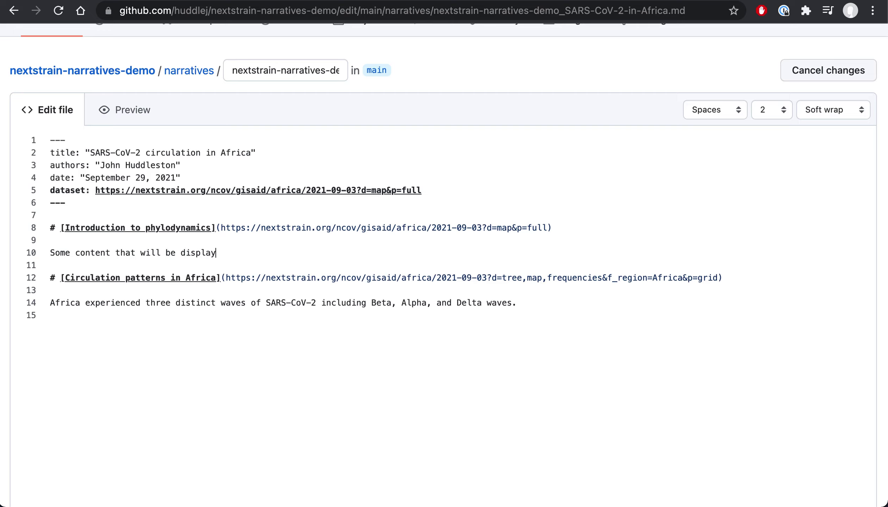
type("ed in the left-hand panel.")
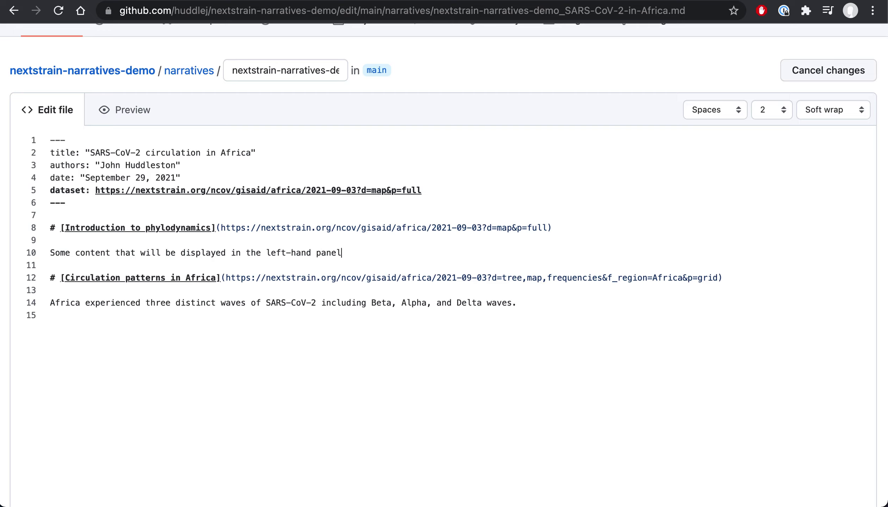
- Add a bulleted list below the new paragraph with the items "one", "two" and "three"
key("Return")
key("Return")
type("- one")
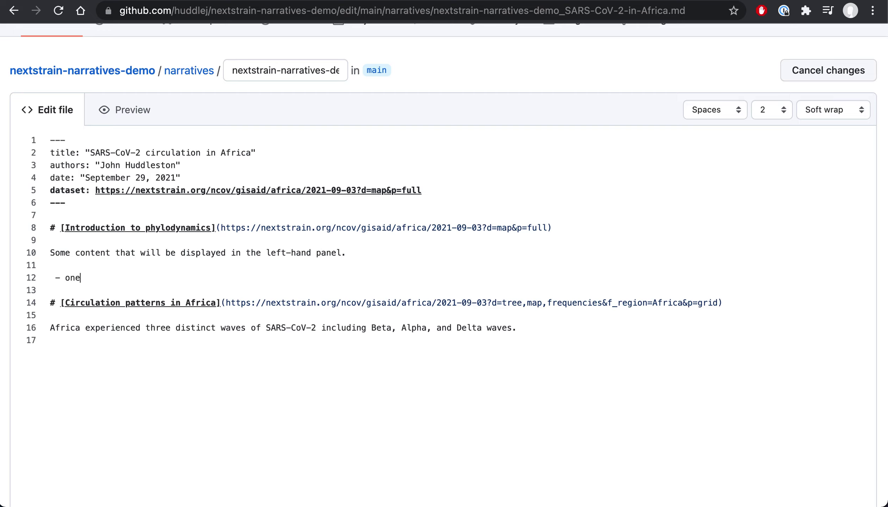
key("Return")
type("two")
key("Return")
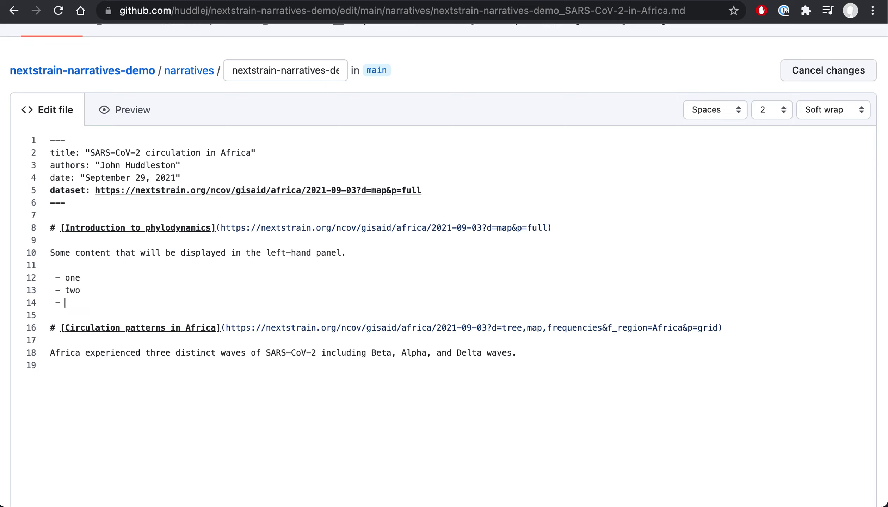
type("three")
- Insert a triple-backtick fenced block labelled auspiceMainDisplayMarkdown below the list, with an empty line inside it
key("Return")
key("Return")
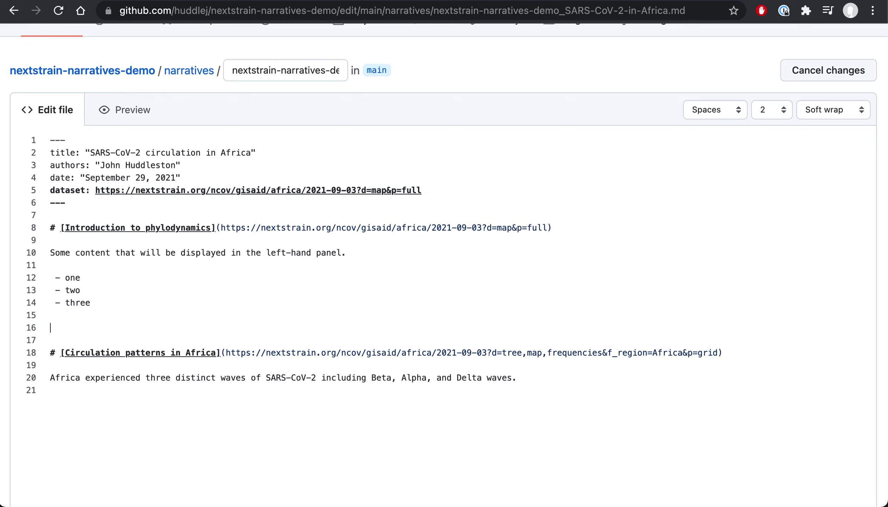
type("```")
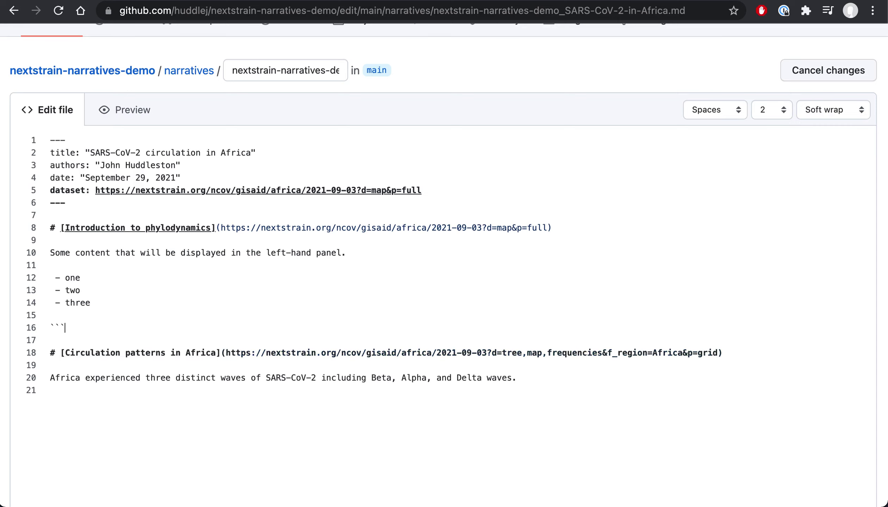
key("Return")
type("```")
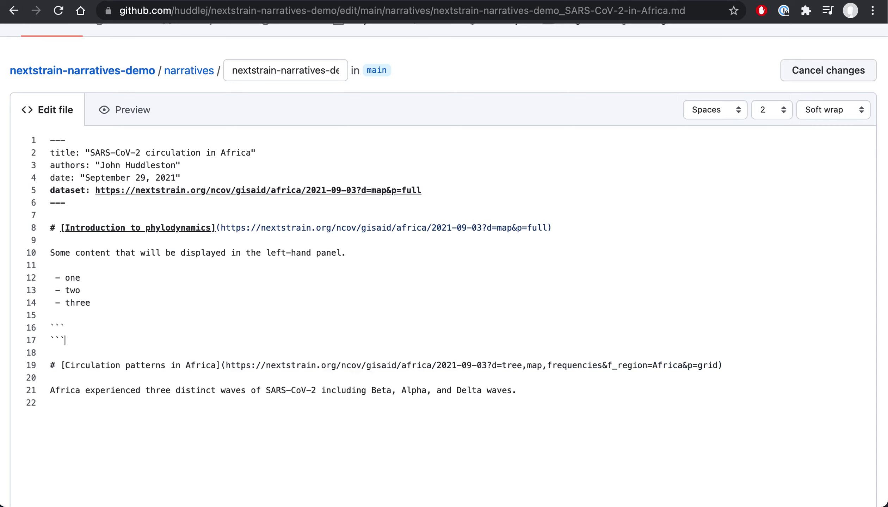
key("Up")
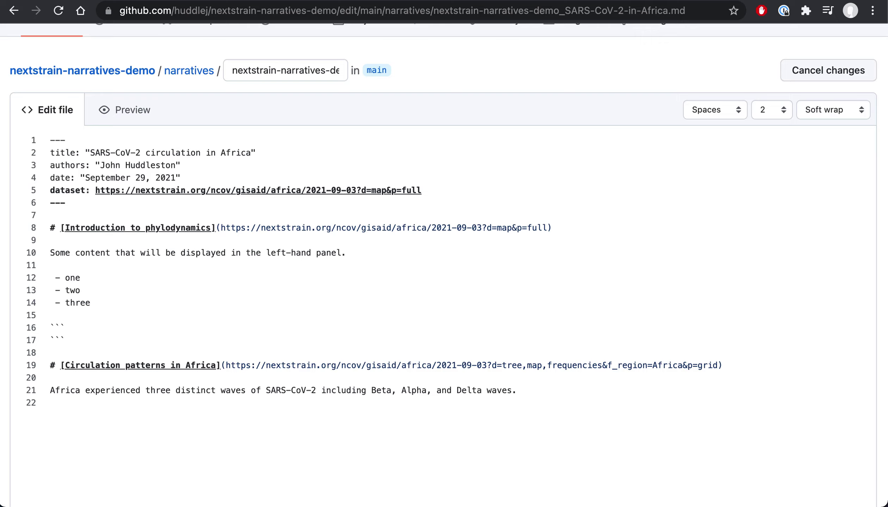
type("auspiceMainDisplayMarkdown")
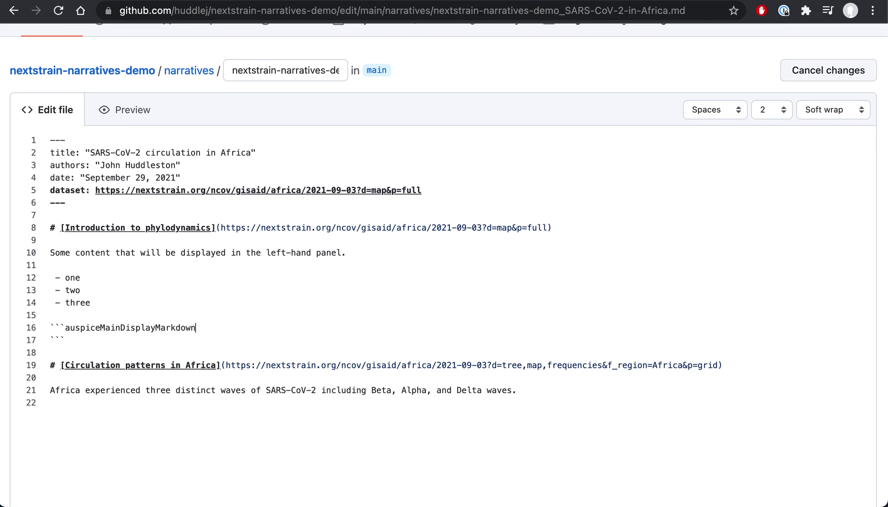
key("Return")
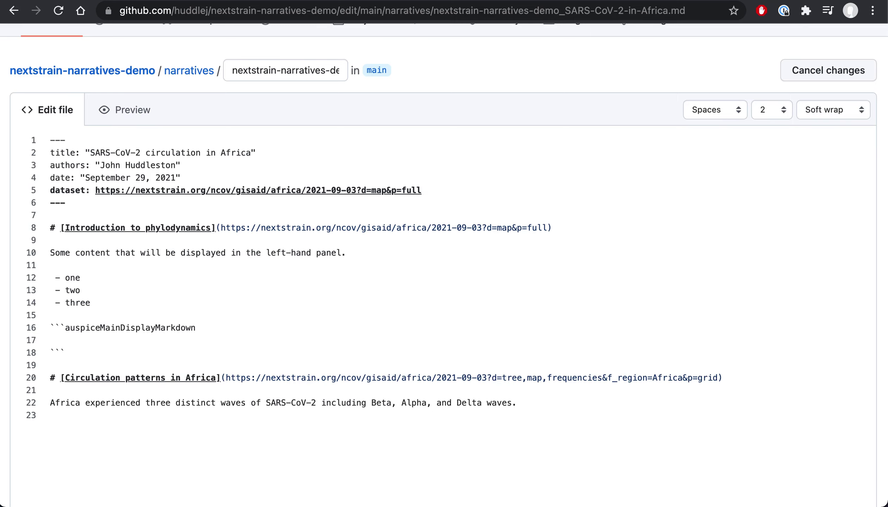
- Inside the fenced block, write the headings "# Introduction to phylodynamics" and "## Introduction to disease transmission"
scroll(146, 287, "down", 2)
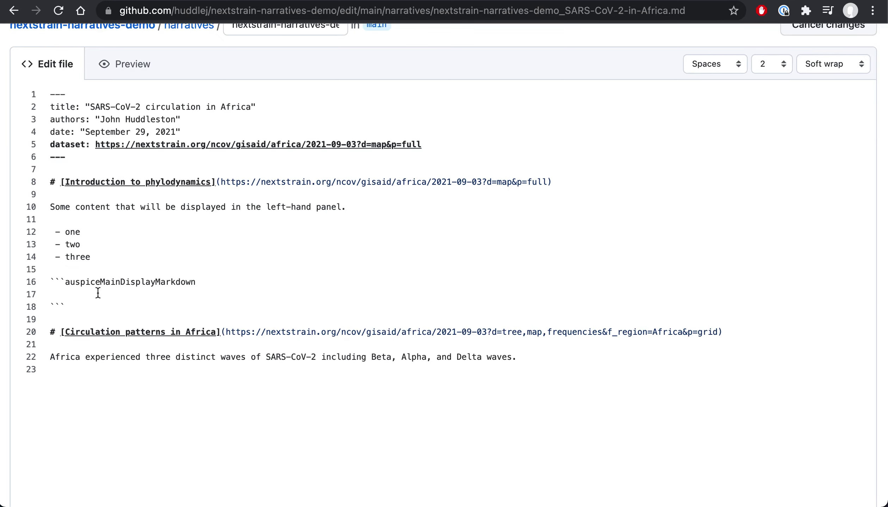
type("# Introduction to phylodynamics")
key("Return")
key("Return")
type("#")
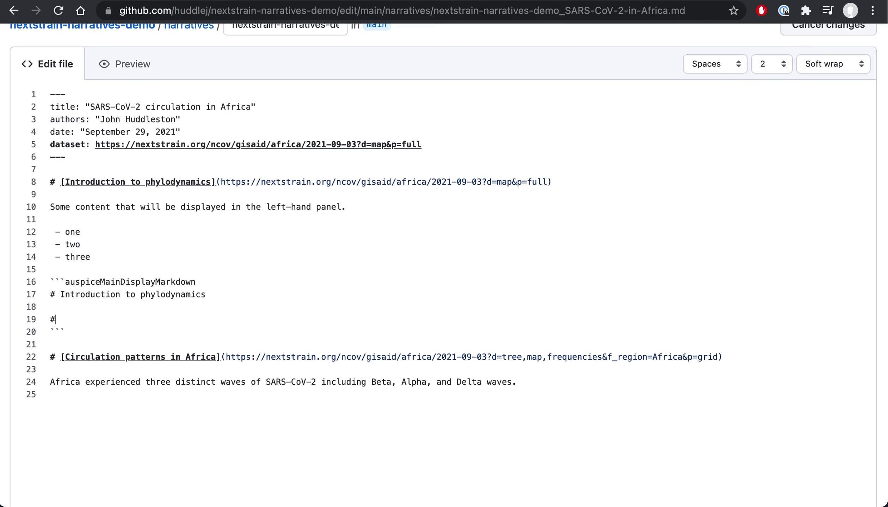
type("# Introduction to disease transmission")
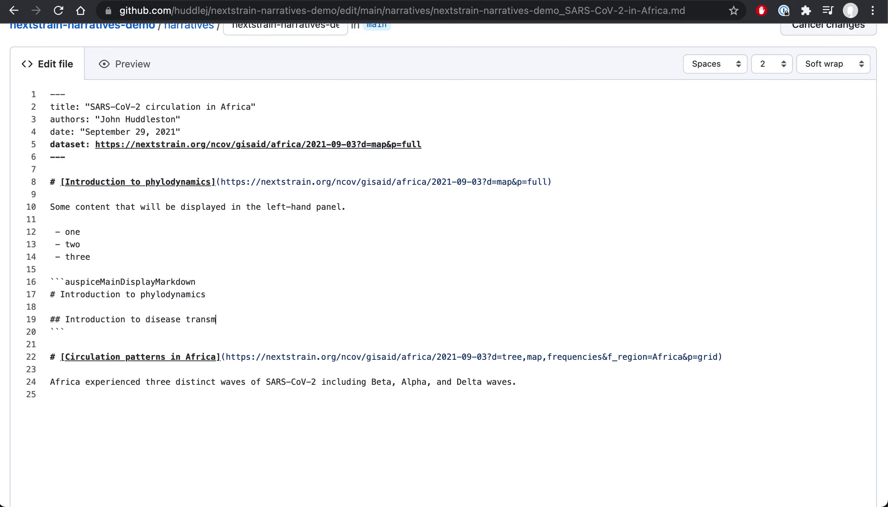
- Add the second-level heading "## Introduction to phylogenetics" below the disease transmission heading in the fenced block
key("Return")
key("Return")
type("## M")
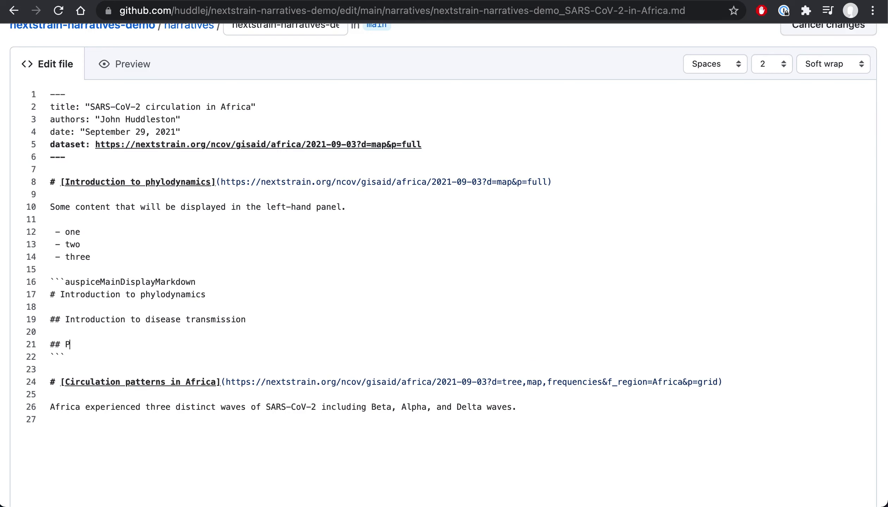
key("BackSpace")
type("Introduction tp")
key("BackSpace")
type("o phylogenetics")
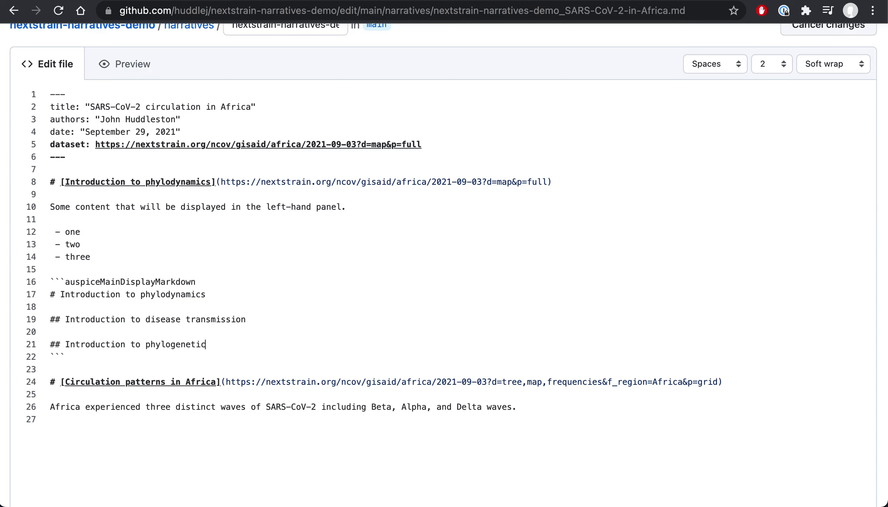
- Write "Content." under the disease transmission heading and "Some more content." under the phylogenetics heading, separated by blank lines
key("Return")
key("Return")
key("Return")
key("Up")
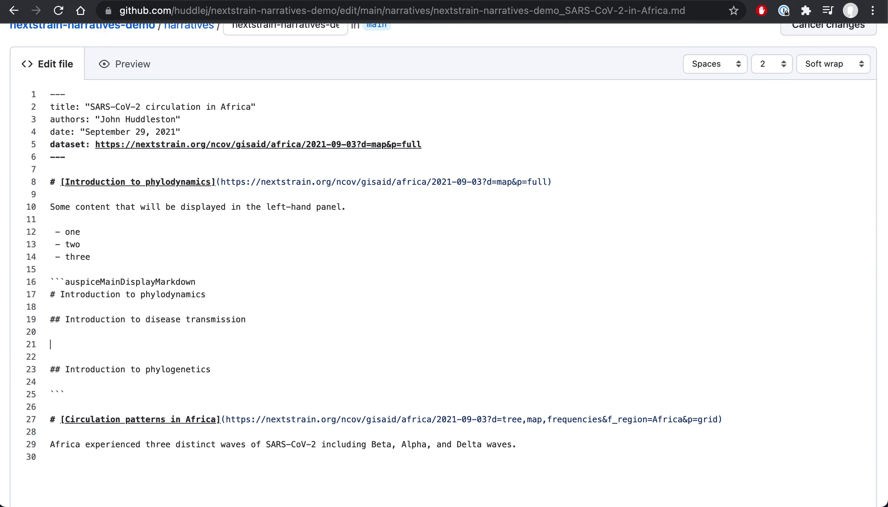
type("Content.")
key("Down")
key("Down")
key("Down")
key("Return")
type("Some more content.")
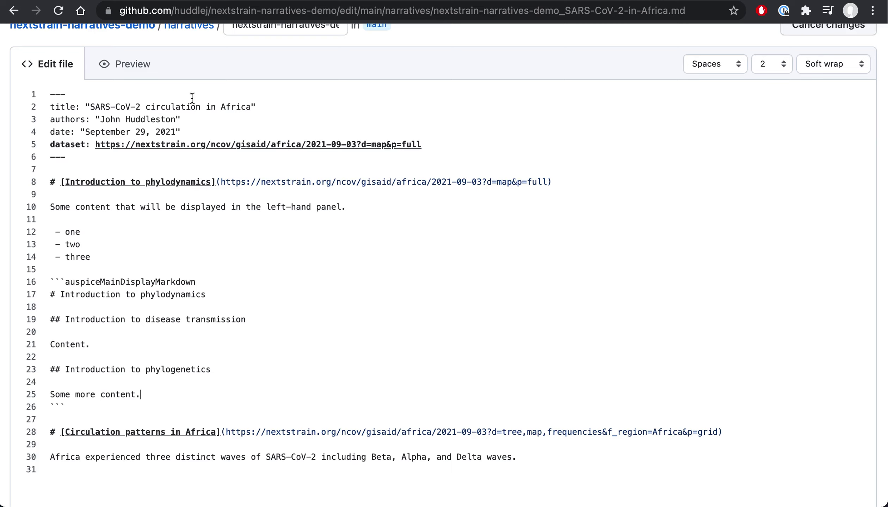
- Preview the rendered narrative file and commit the changes directly to the main branch
left_click(141, 67)
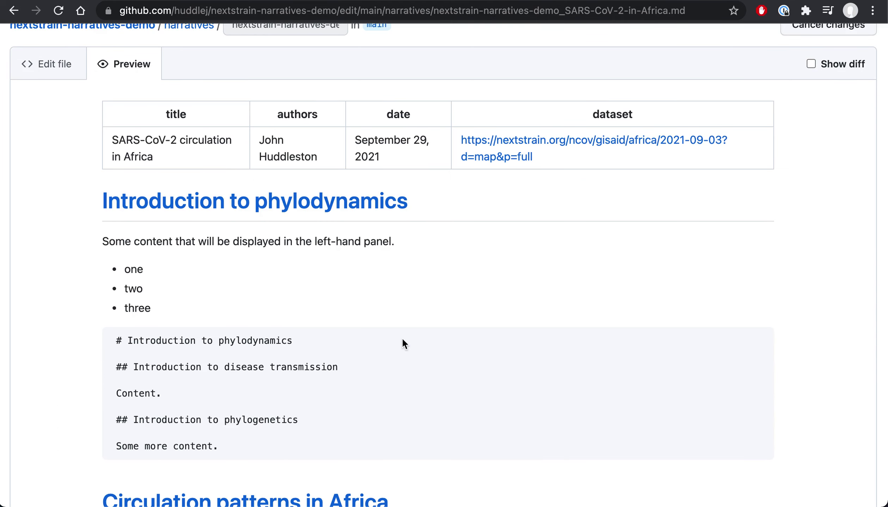
scroll(405, 347, "down", 1)
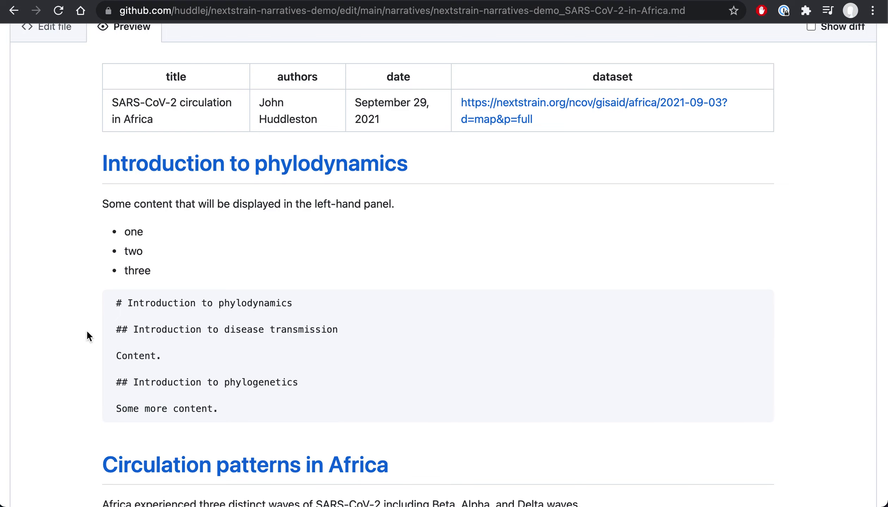
scroll(87, 331, "down", 10)
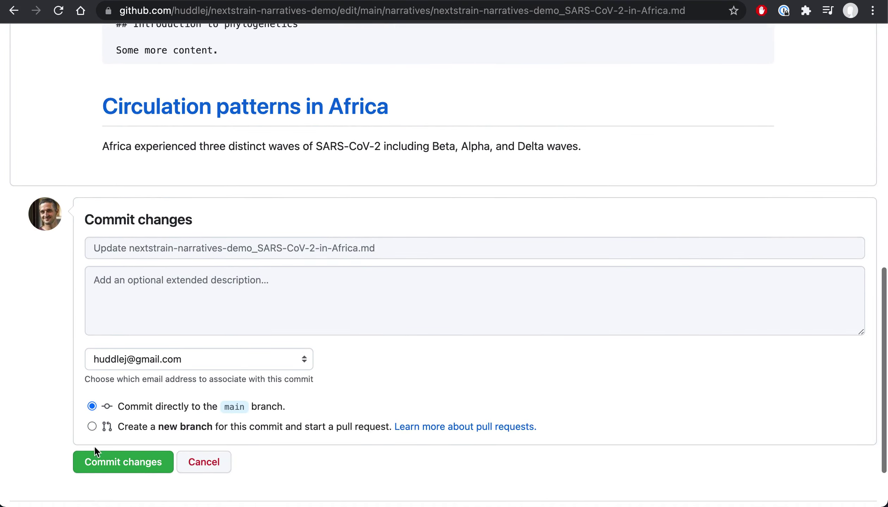
left_click(99, 467)
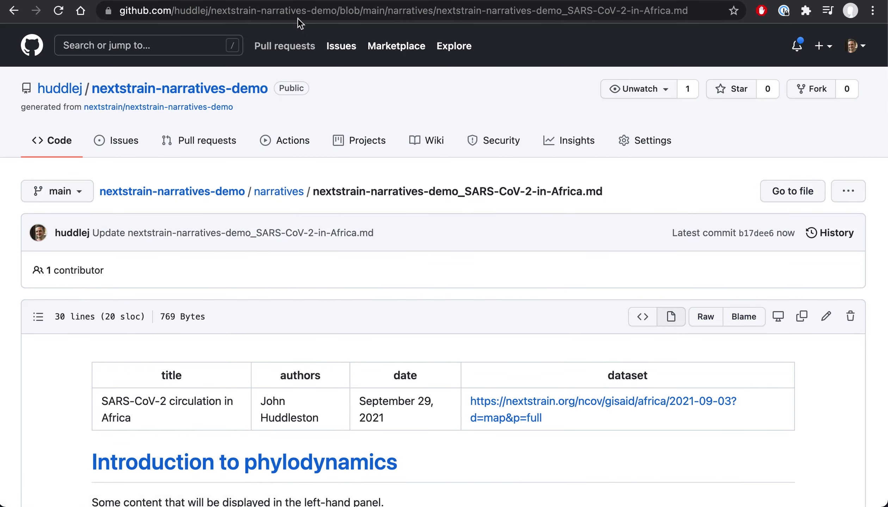
- Switch back to the Nextstrain page of the SARS-CoV-2 in Africa narrative and reload it
left_click(298, 1)
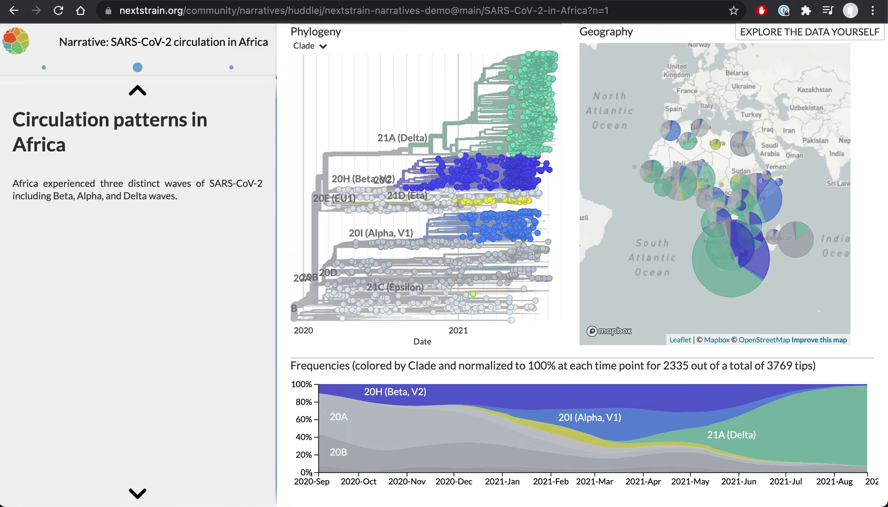
key("super+r")
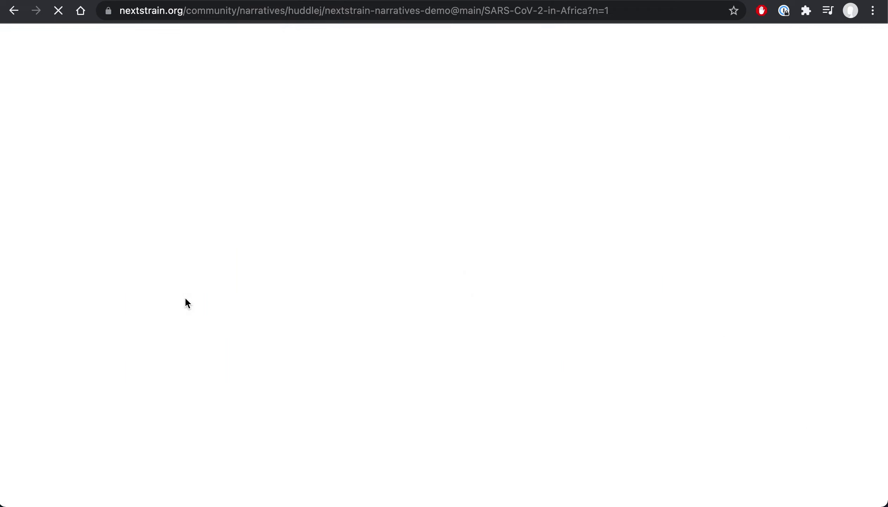